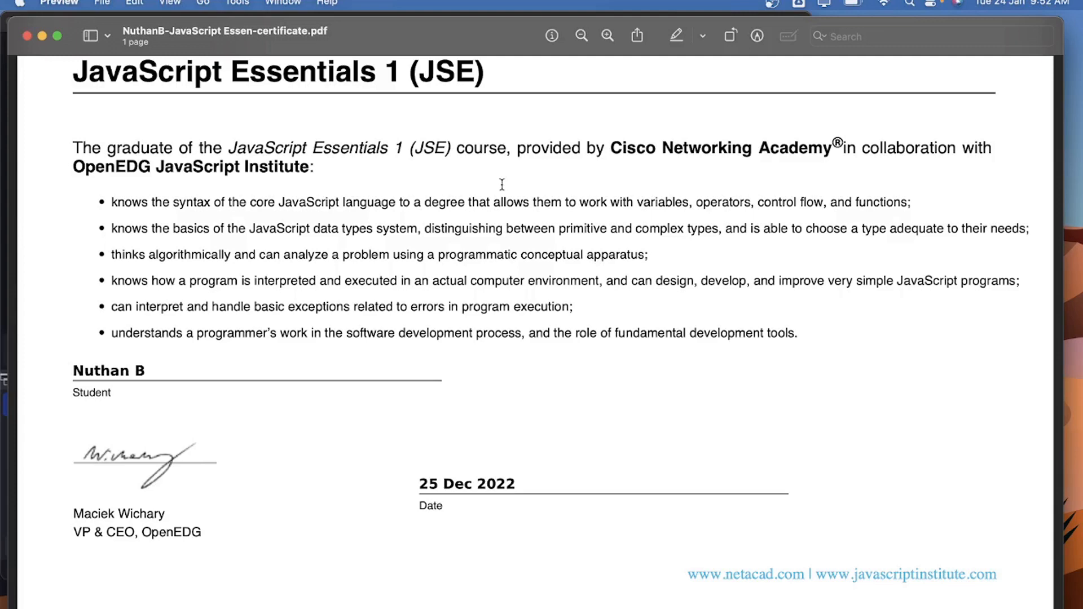
Leave the certificate in Preview and show all open windows via Mission Control.
key(ctrl+Up)
Bring the NetAcad course page forward and peek at the Sign up today! language choices.
click(652, 49)
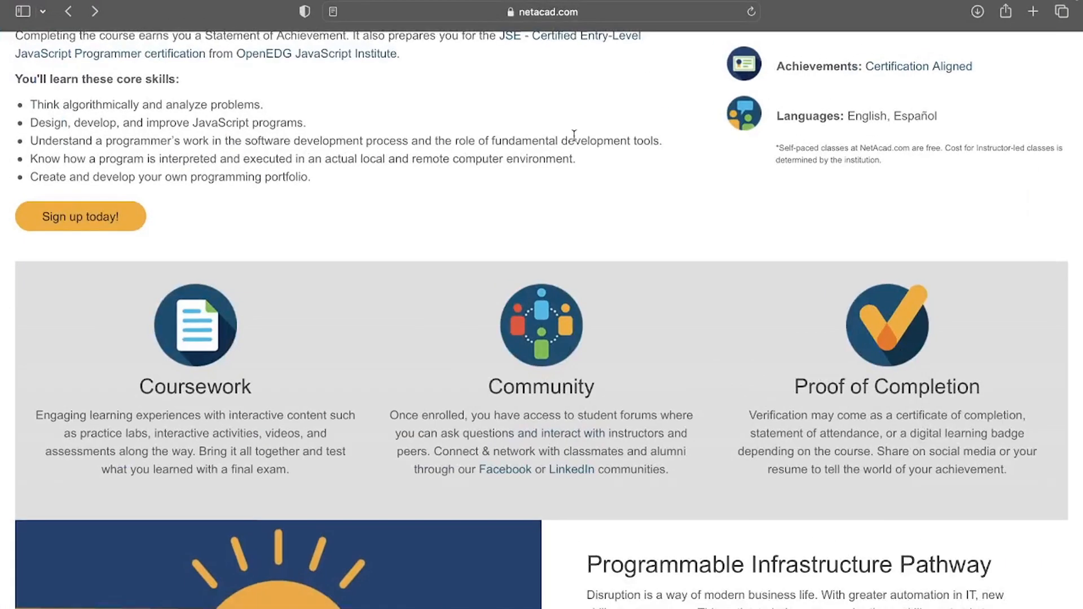
scroll(574, 135, up, 10)
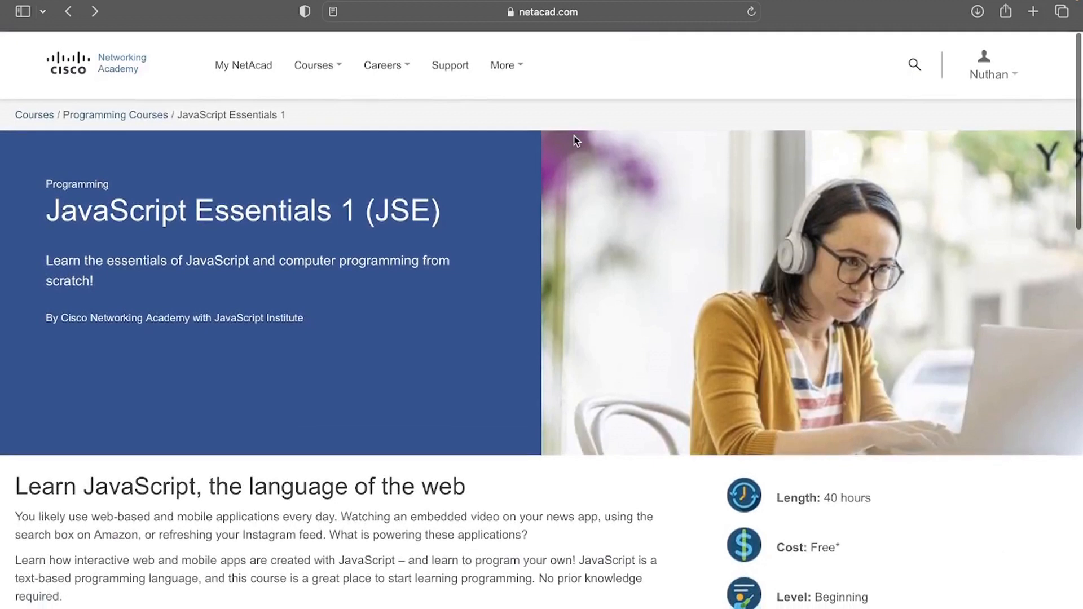
scroll(575, 139, down, 2)
scroll(573, 139, down, 8)
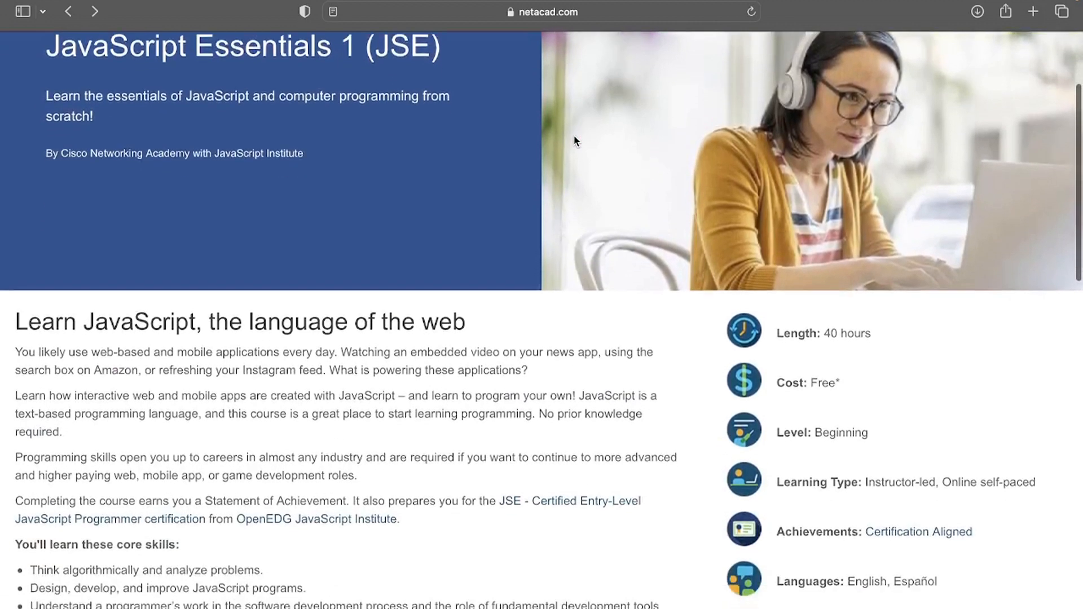
scroll(574, 134, down, 2)
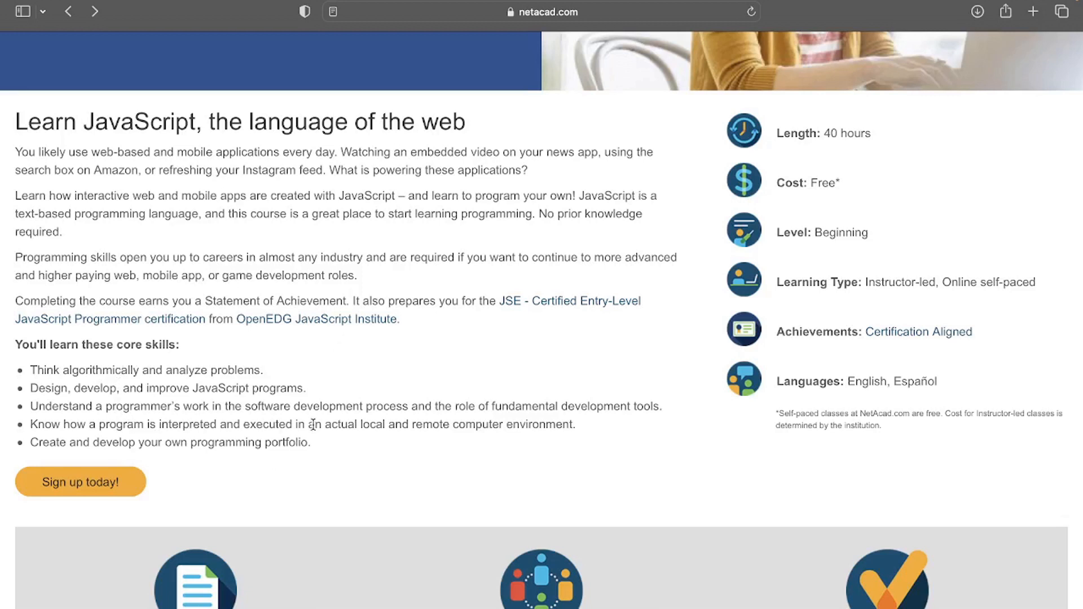
click(76, 478)
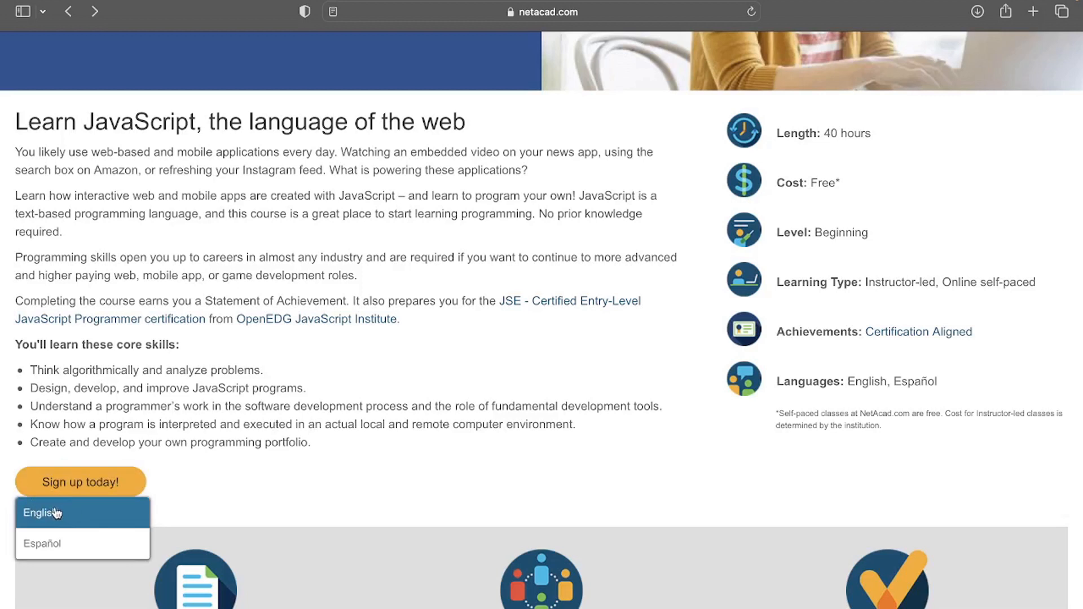
click(55, 513)
scroll(299, 466, up, 1)
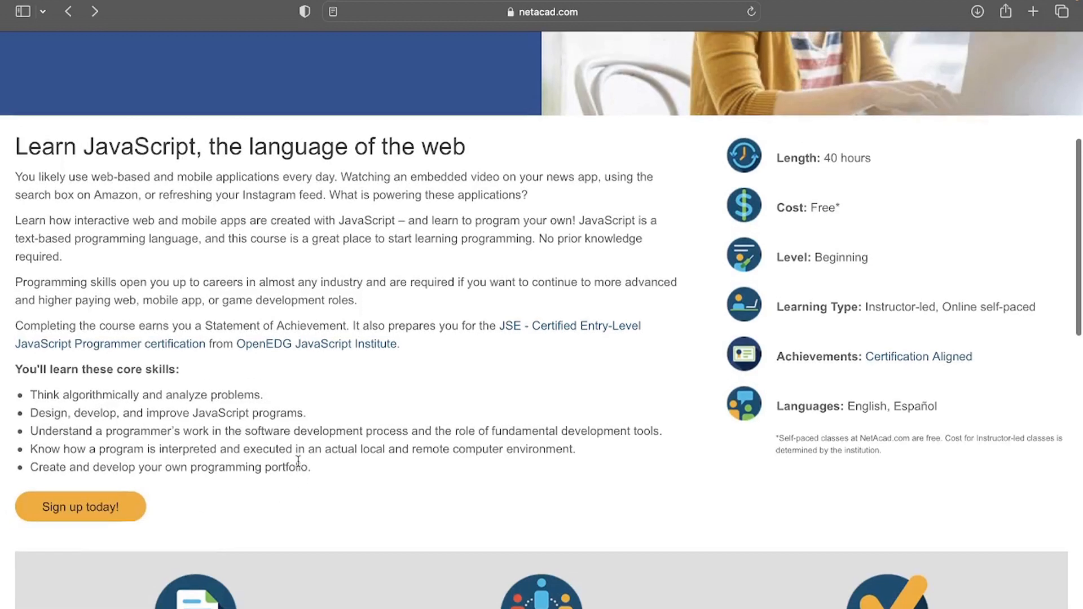
scroll(298, 464, up, 10)
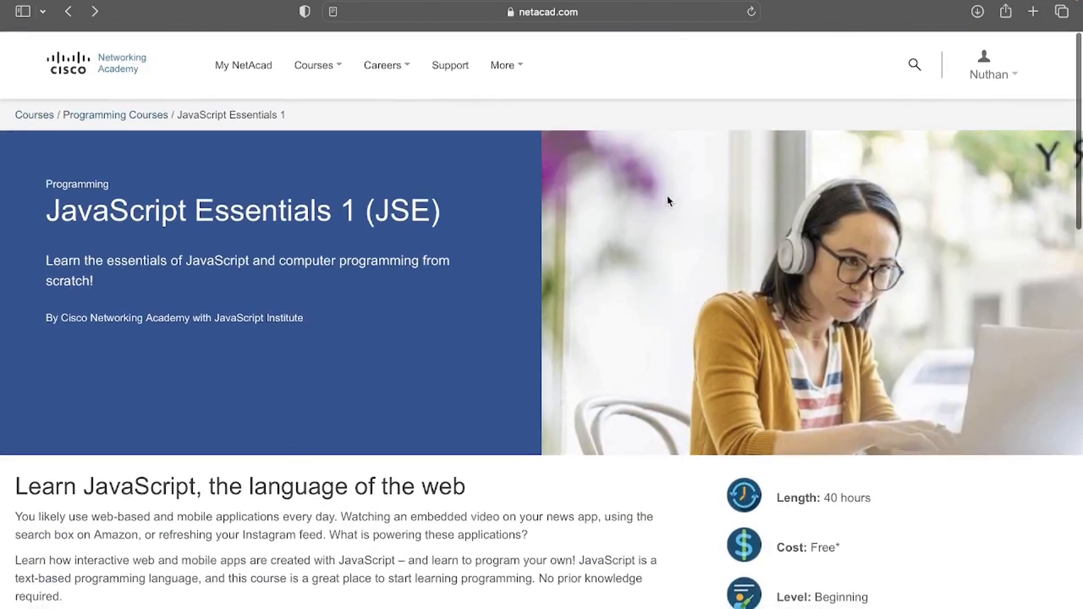
From the My NetAcad I'm Learning dashboard, launch the enrolled JavaScript Essentials 1 course.
click(242, 70)
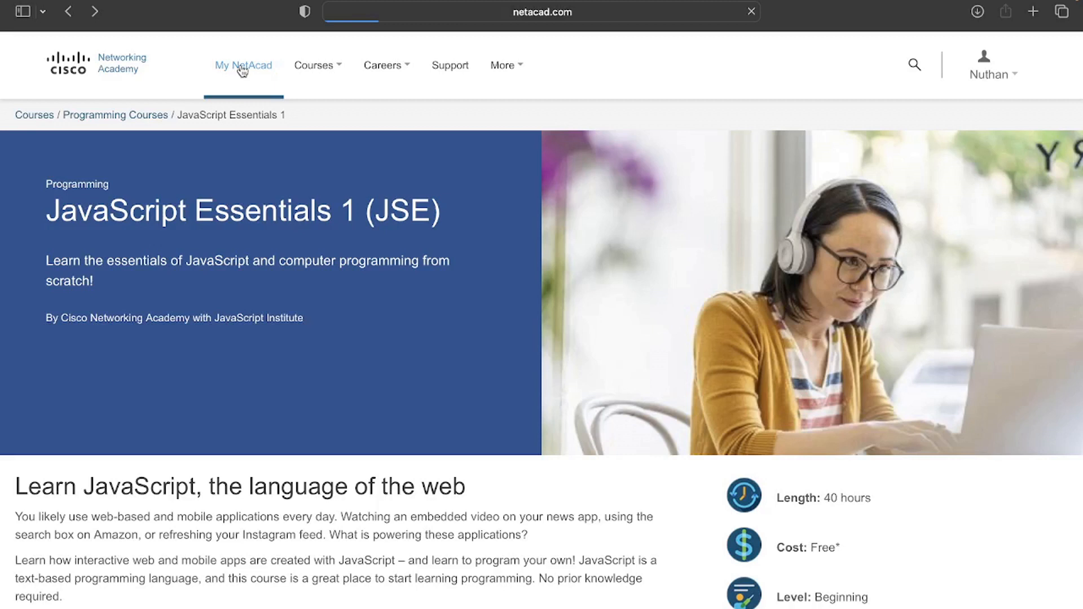
scroll(391, 313, down, 1)
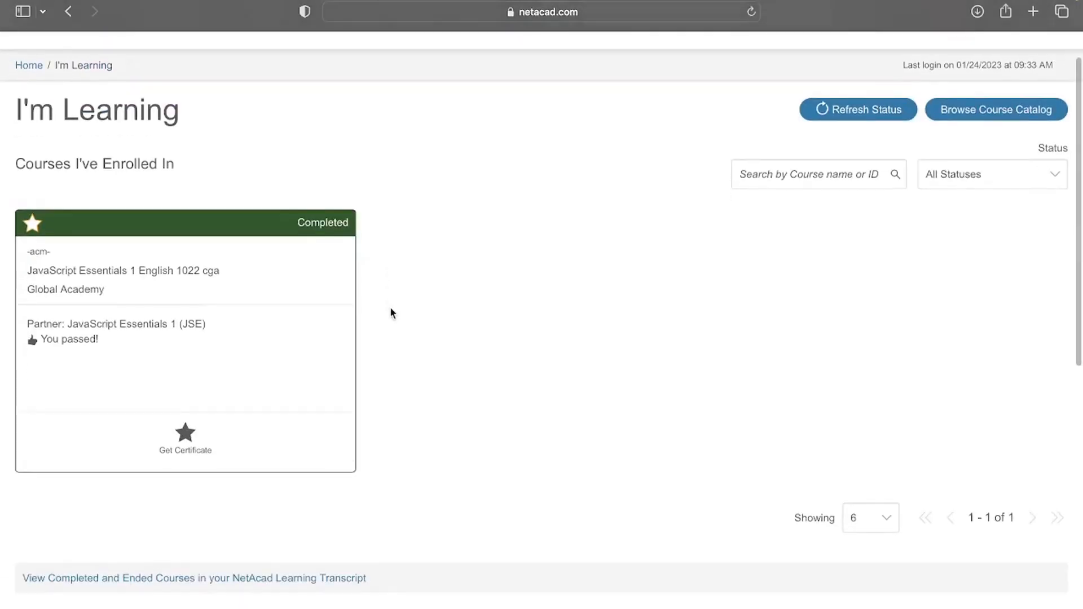
mouse_move(185, 279)
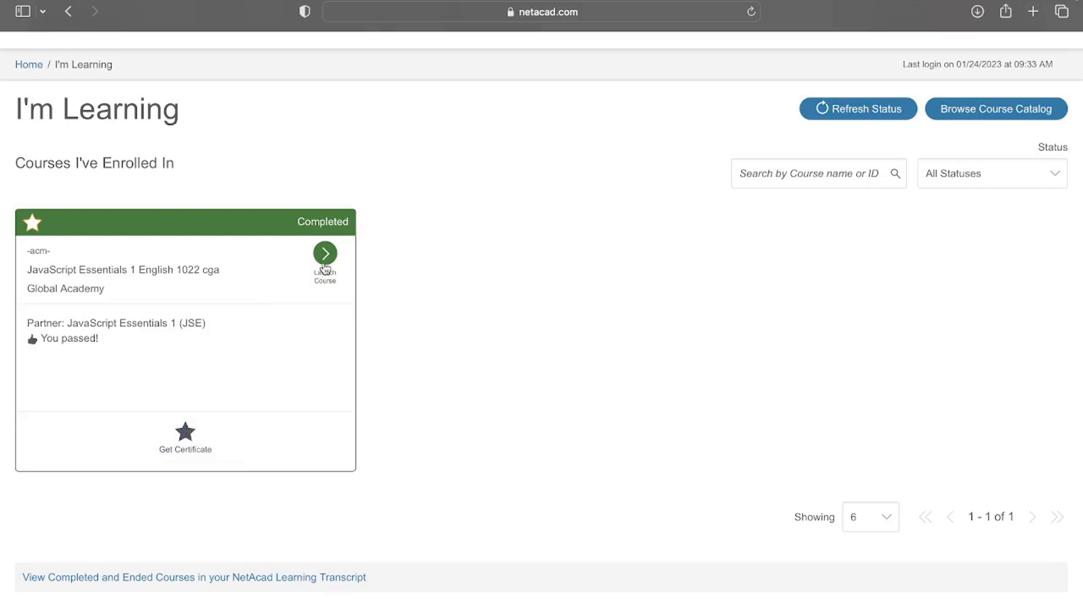
click(325, 254)
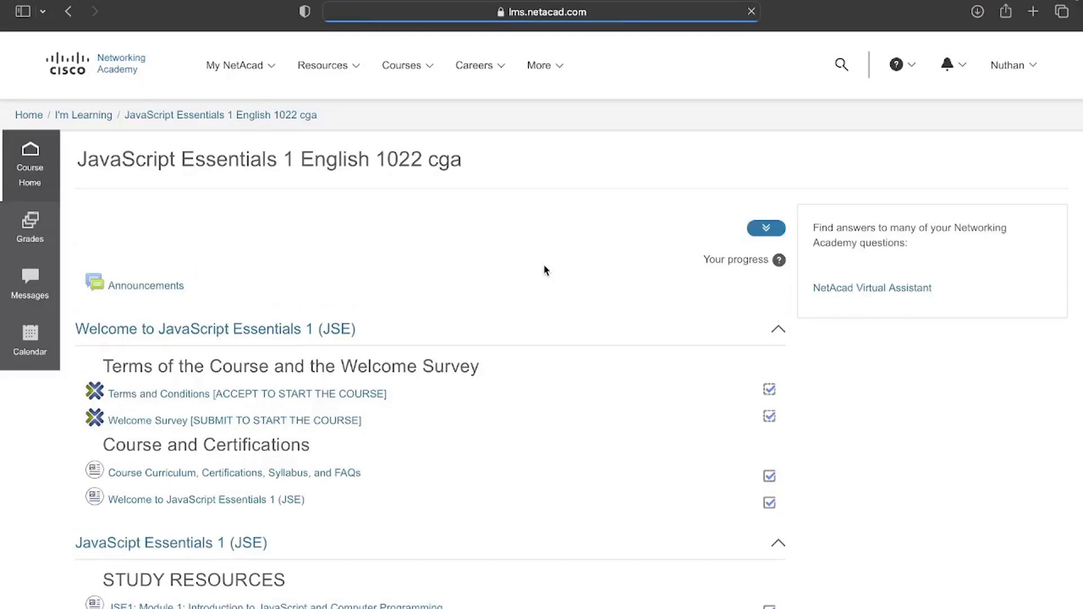
scroll(544, 270, down, 2)
scroll(545, 270, down, 2)
scroll(545, 269, down, 1)
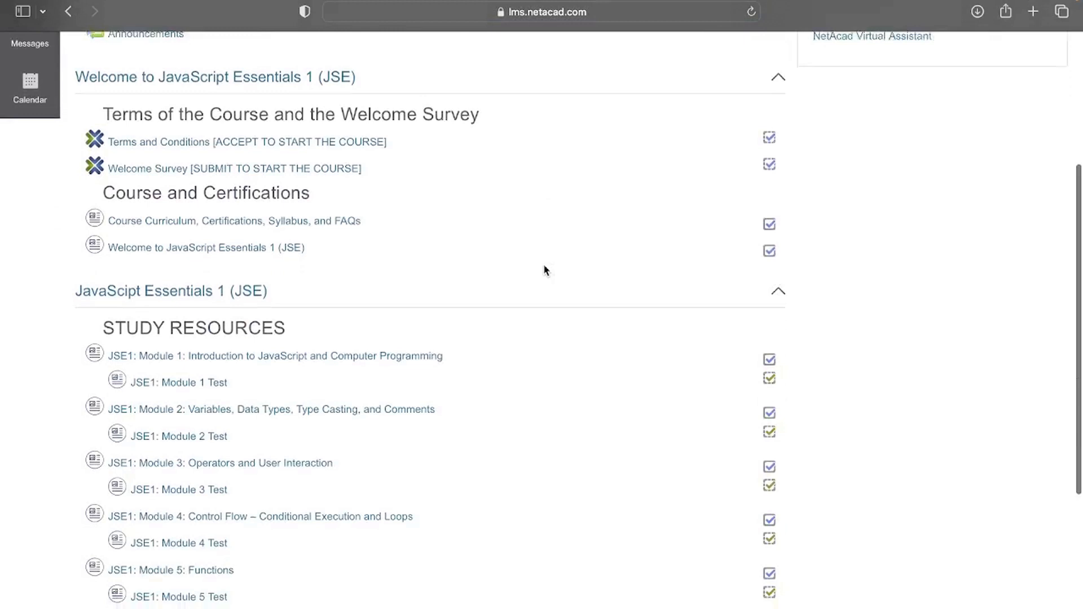
scroll(544, 270, down, 1)
scroll(545, 270, down, 1)
scroll(544, 270, down, 1)
scroll(544, 270, up, 1)
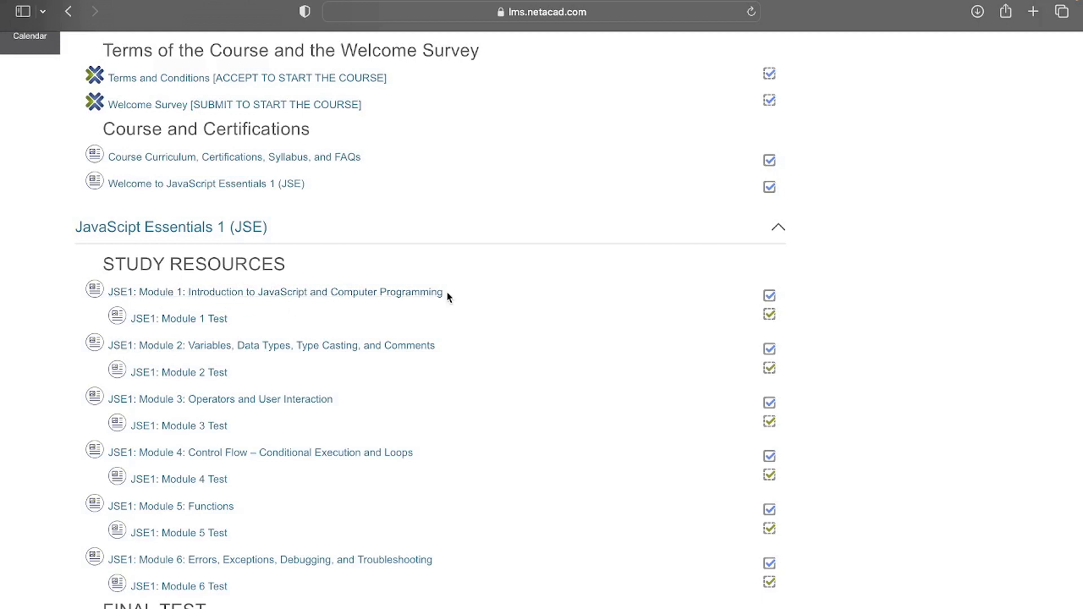
scroll(448, 297, down, 3)
scroll(448, 297, down, 2)
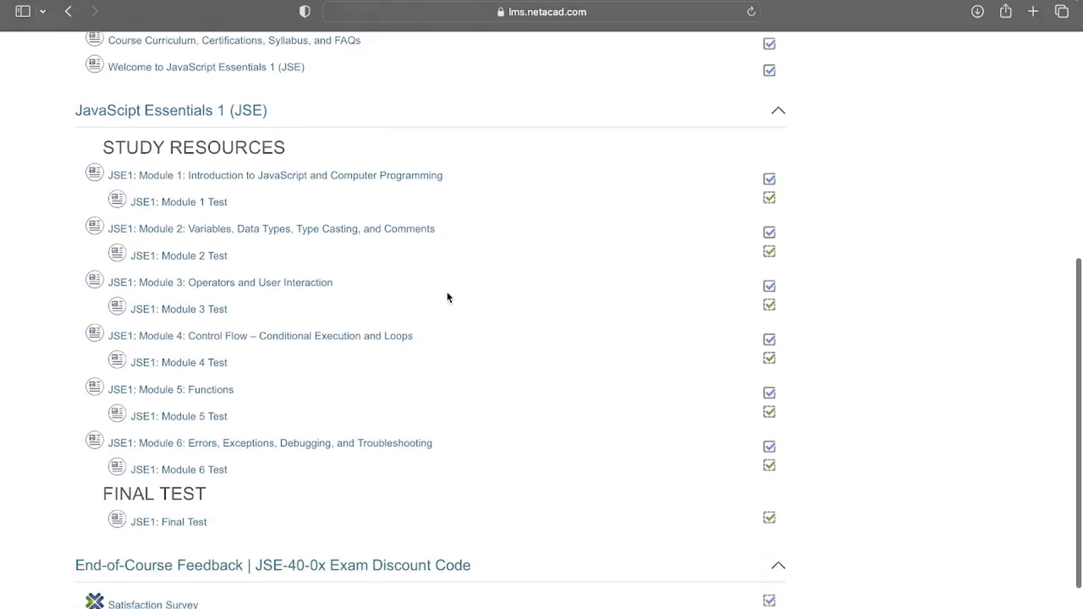
scroll(449, 297, down, 2)
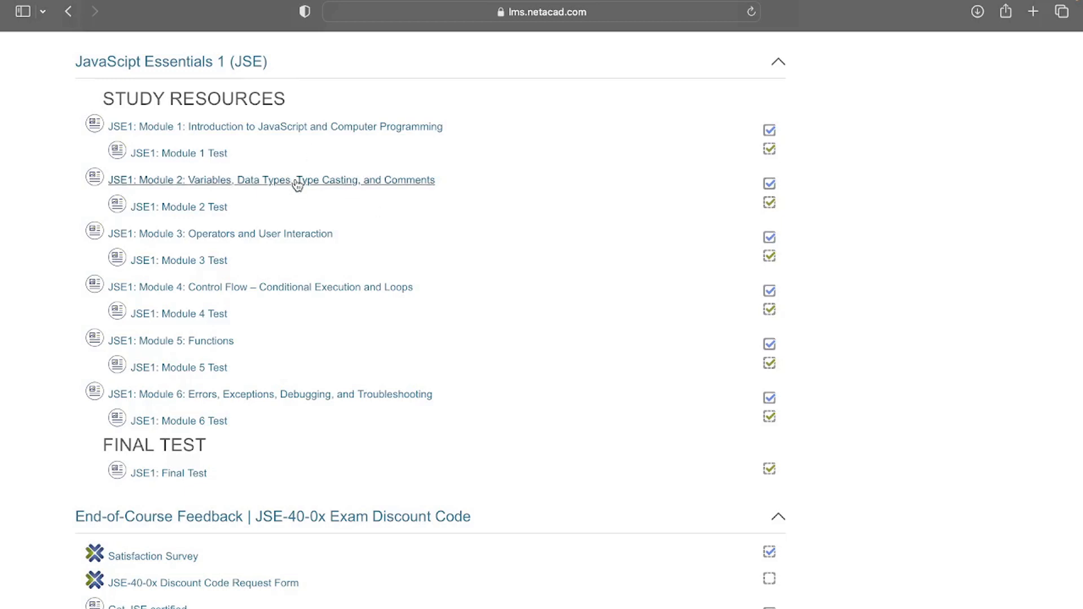
Open Module 1 on Edube and jump to section 1.1.1 from the course outline.
click(276, 132)
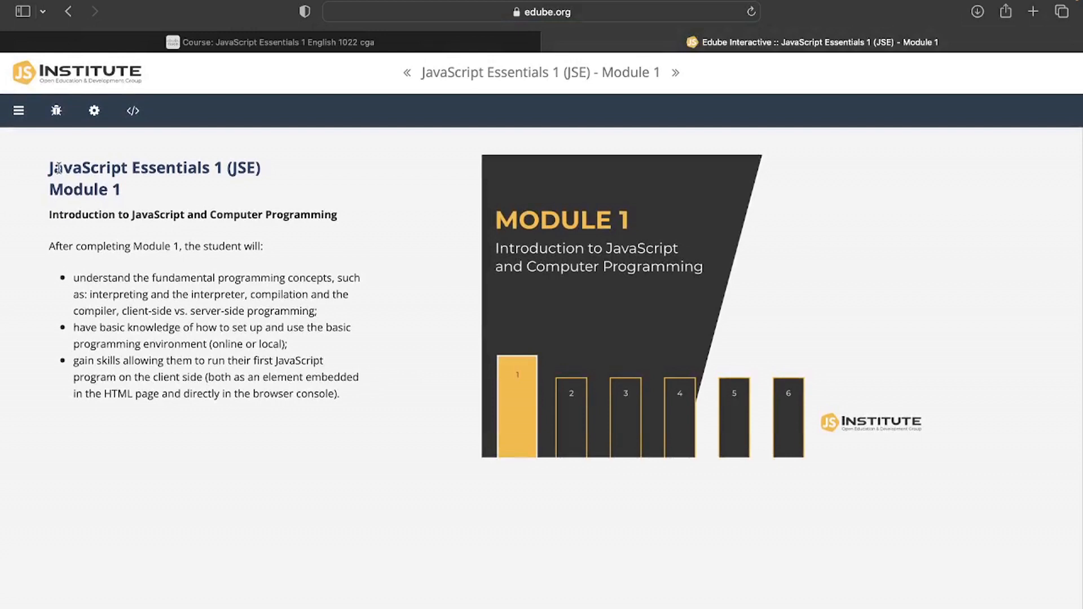
click(18, 110)
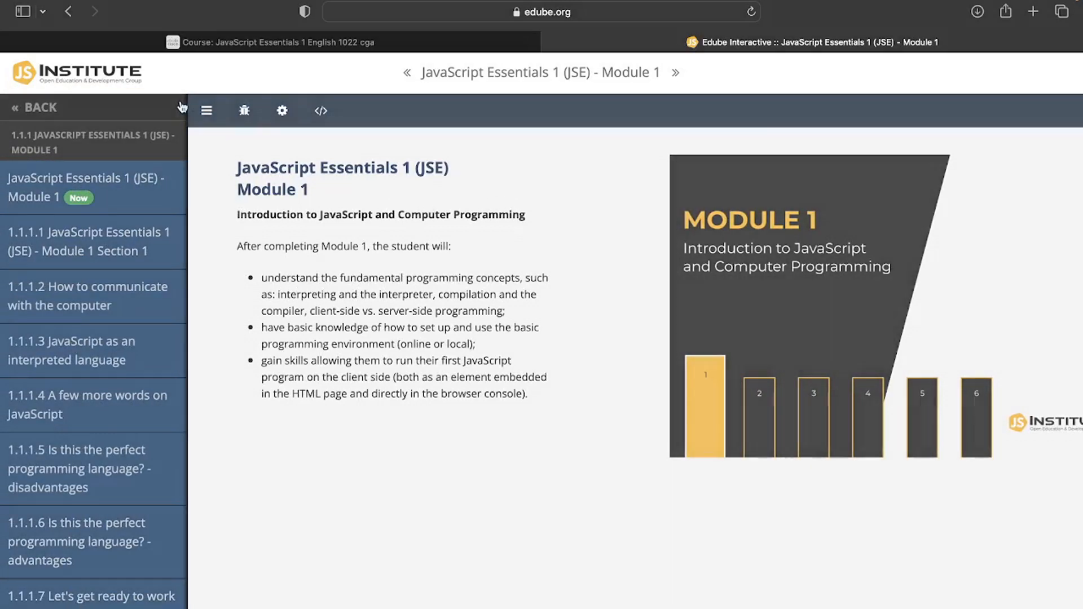
click(206, 110)
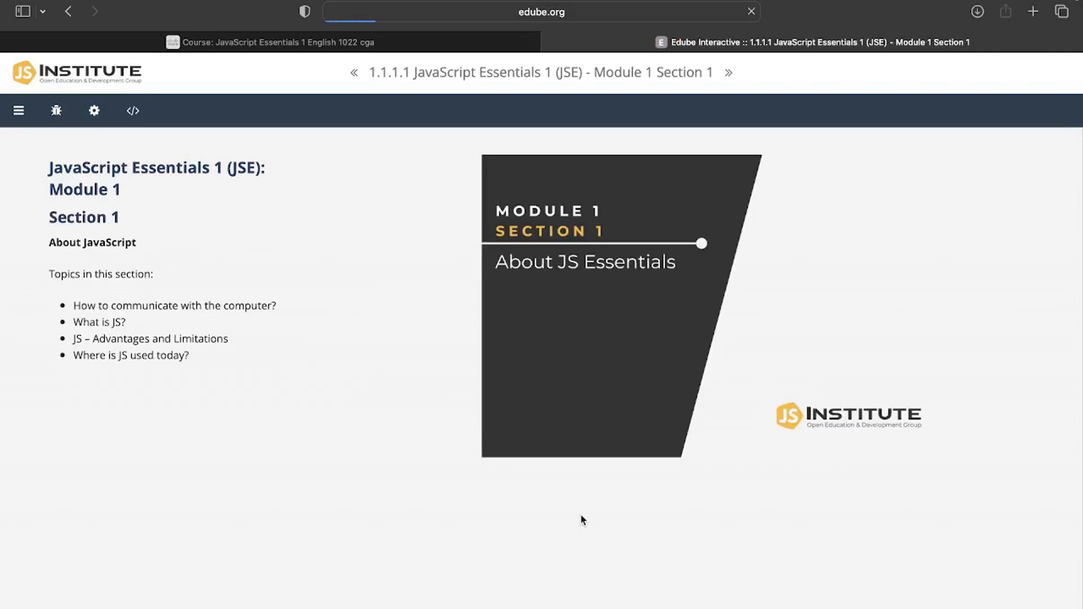
scroll(403, 404, down, 1)
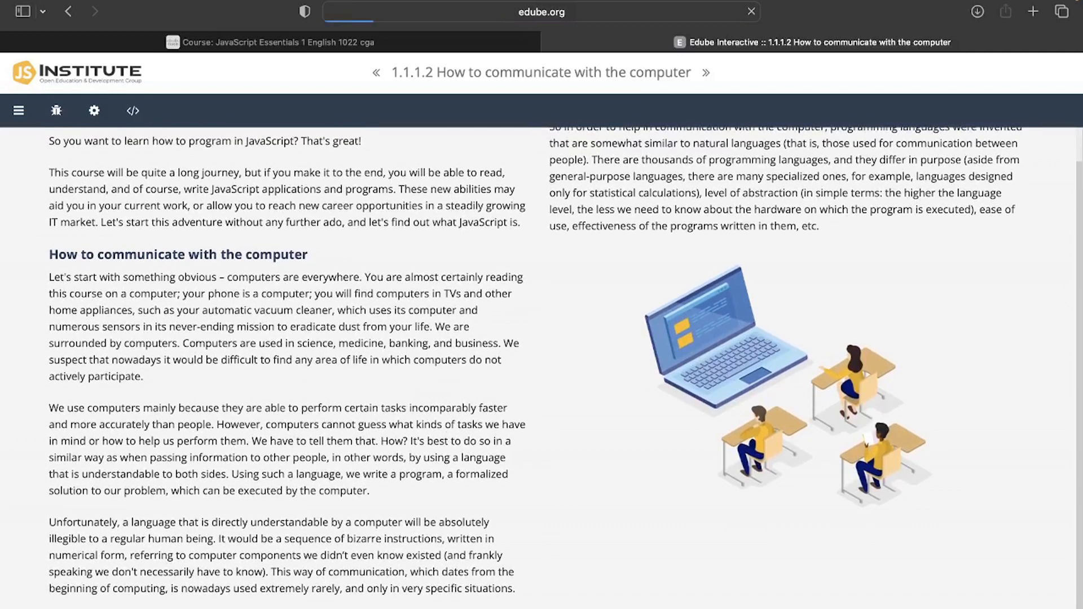
Browse the section lists of Modules 2 and 4 in the outline, then collapse it to widen the lesson.
click(19, 111)
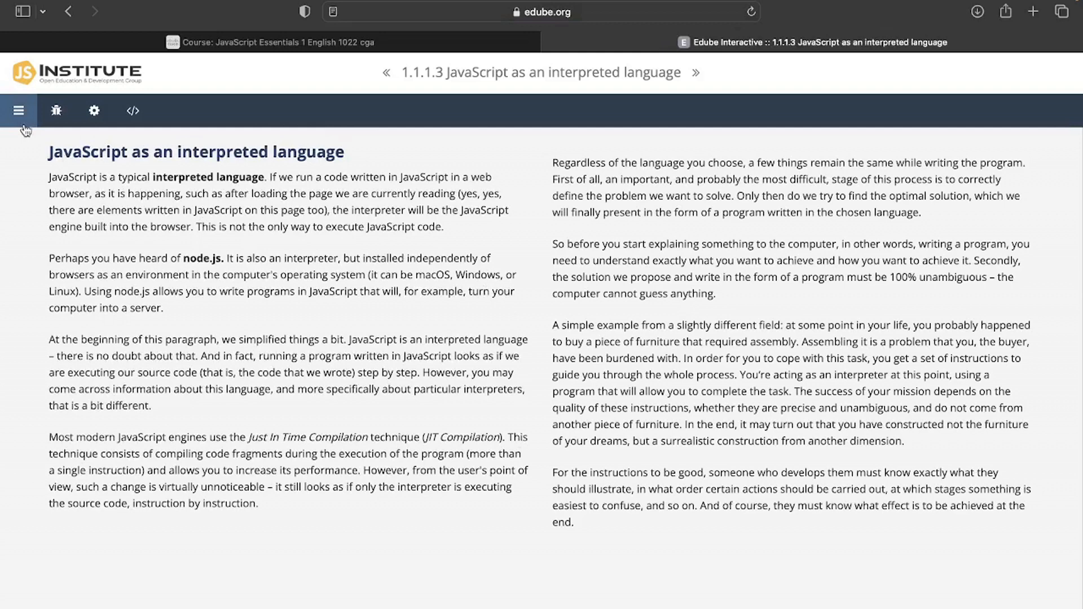
scroll(82, 238, up, 1)
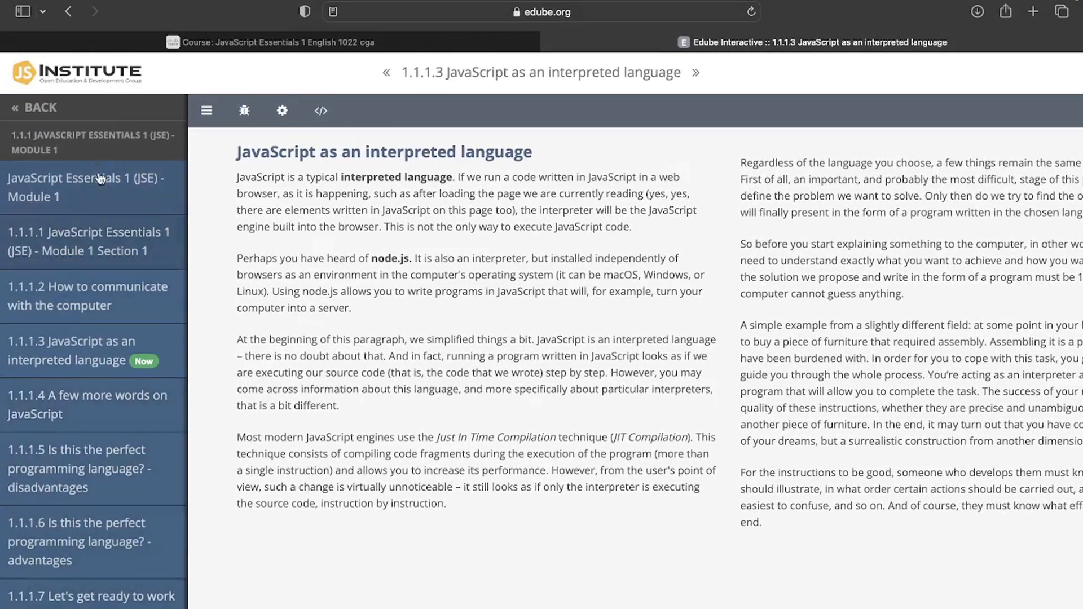
click(17, 108)
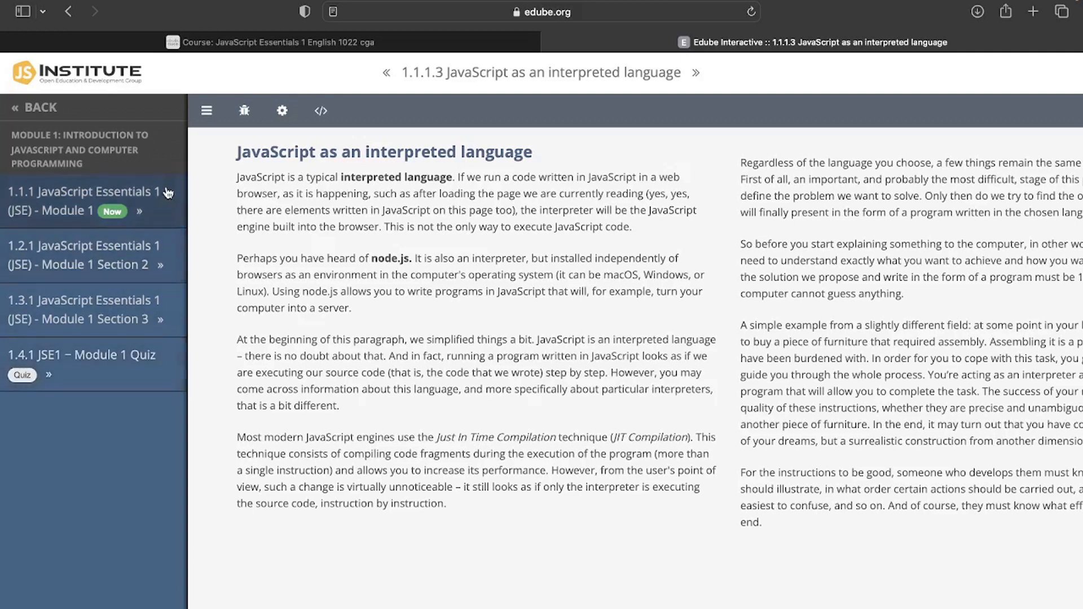
click(85, 106)
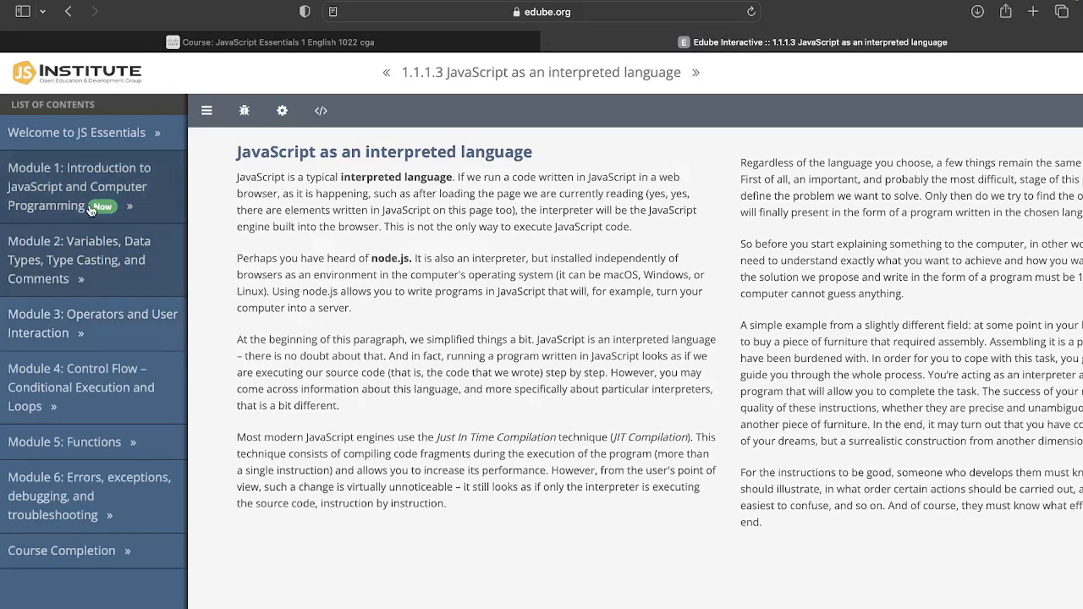
click(89, 254)
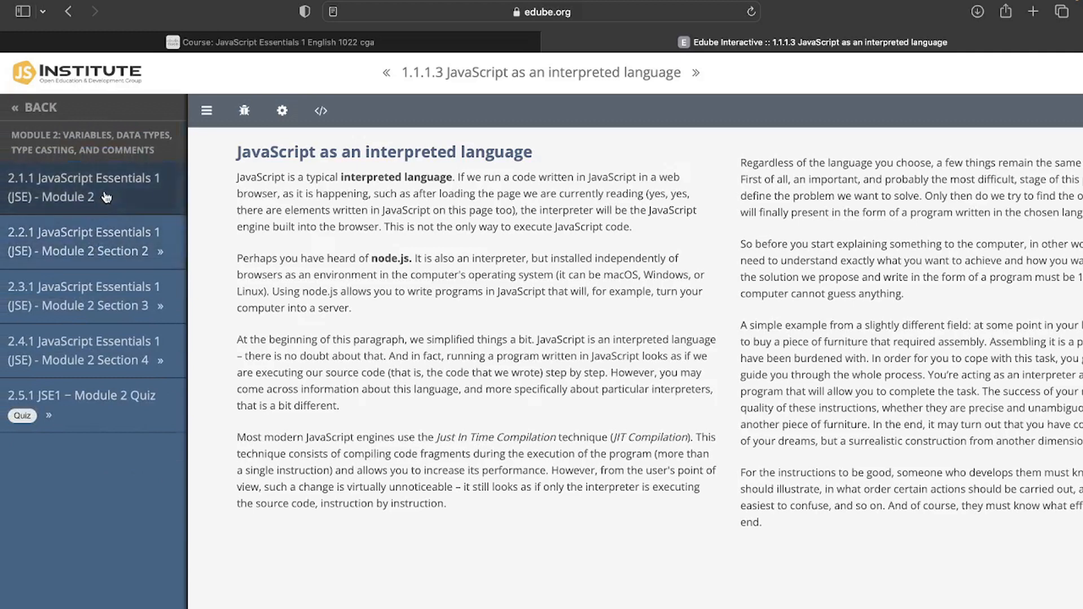
click(66, 108)
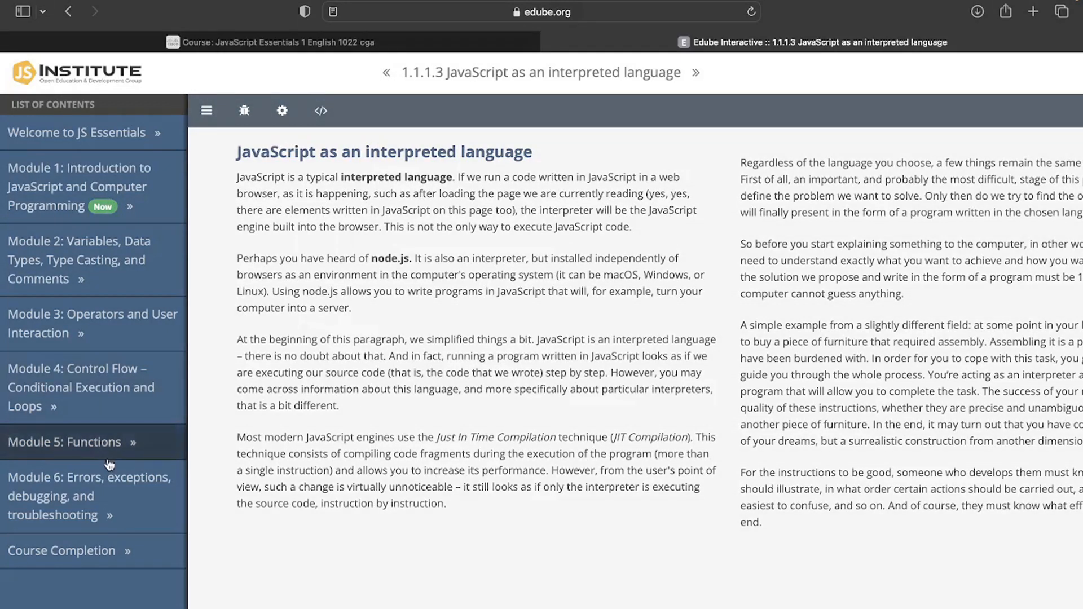
click(125, 369)
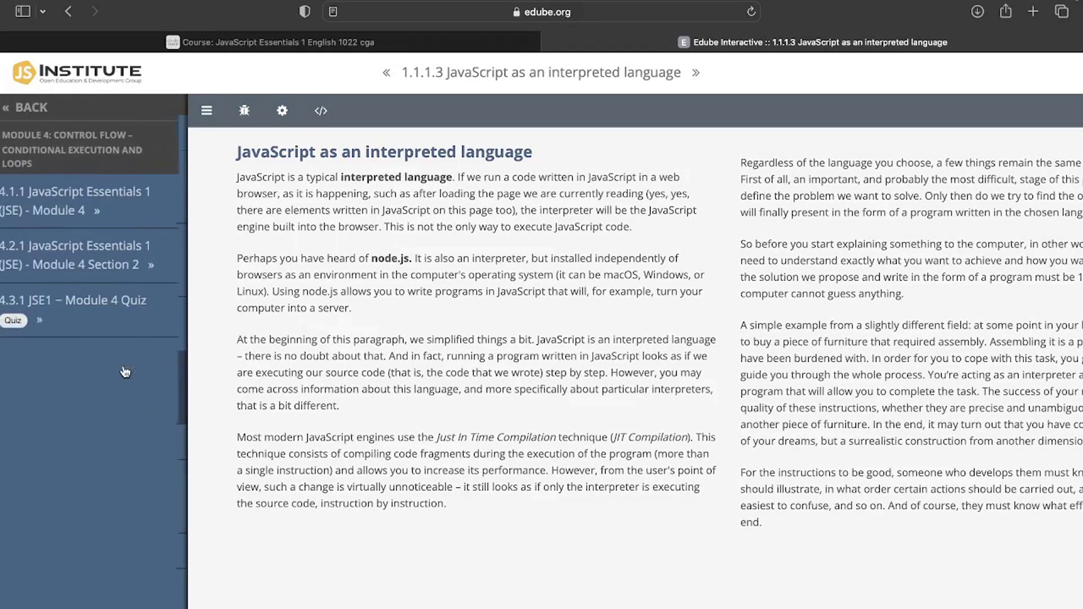
click(206, 113)
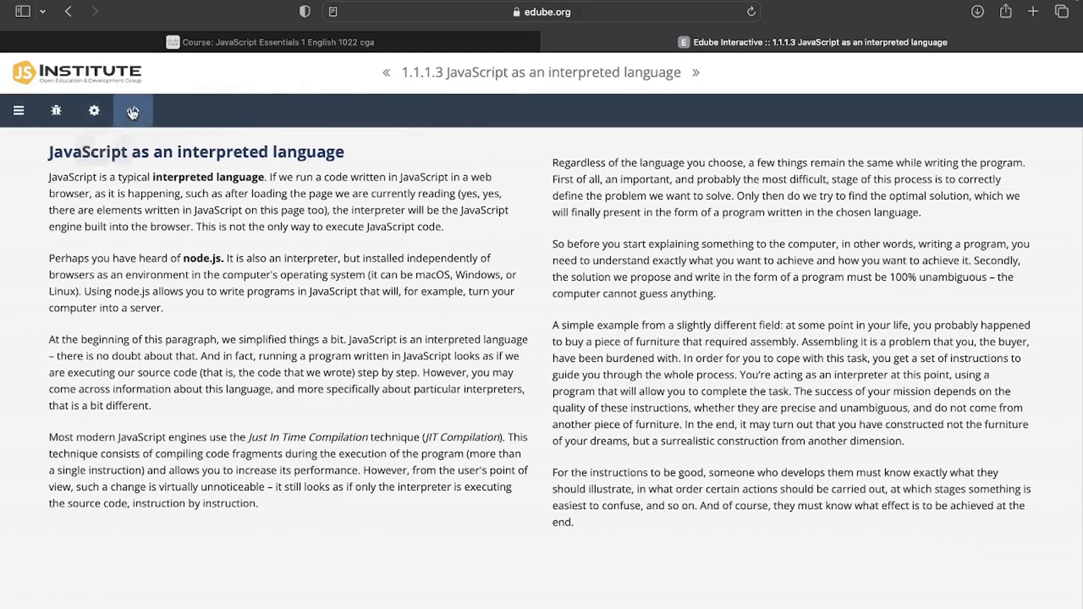
Run console.log("helllo"); in the sandbox app.js so helllo prints in the console.
click(133, 113)
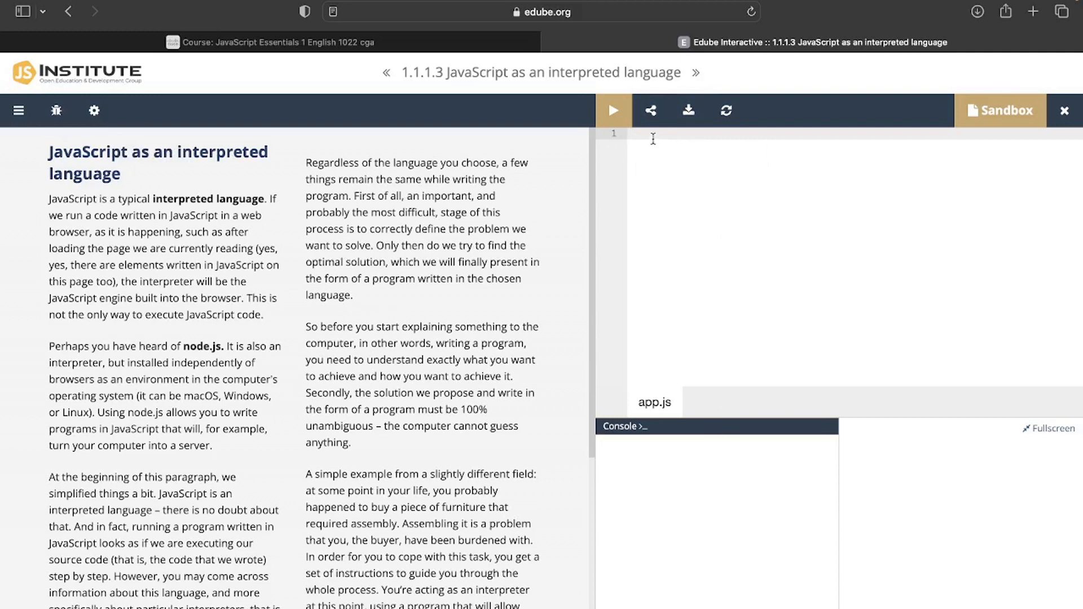
text(console.log()
text(Hel)
key(BackSpace)
key(BackSpace)
key(BackSpace)
text("helllo")
text();)
click(615, 111)
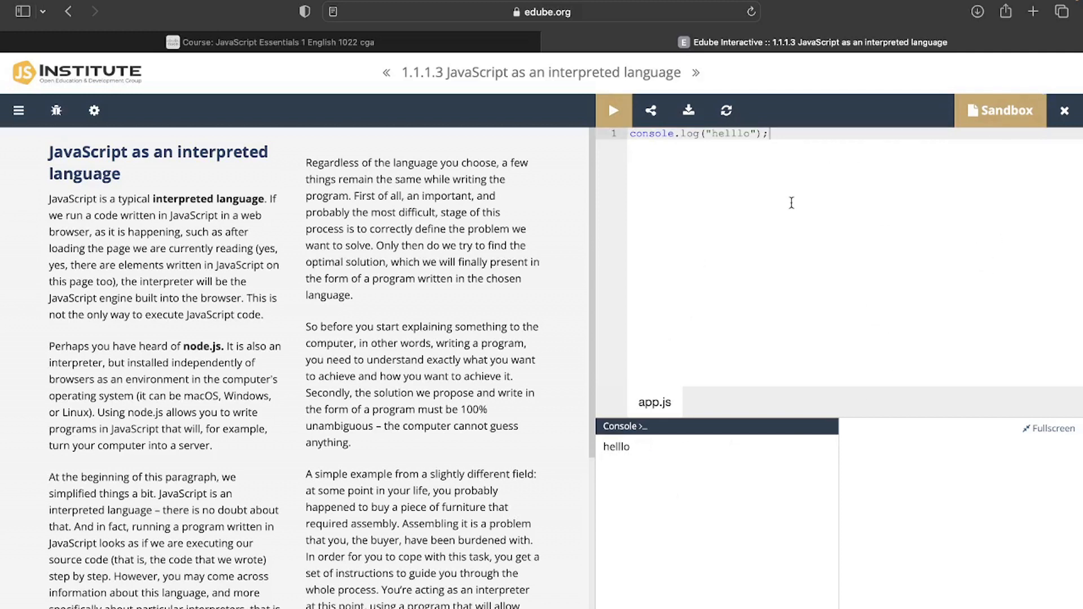
Switch back to the NetAcad JavaScript Essentials 1 course tab to review its modules and tests.
click(372, 41)
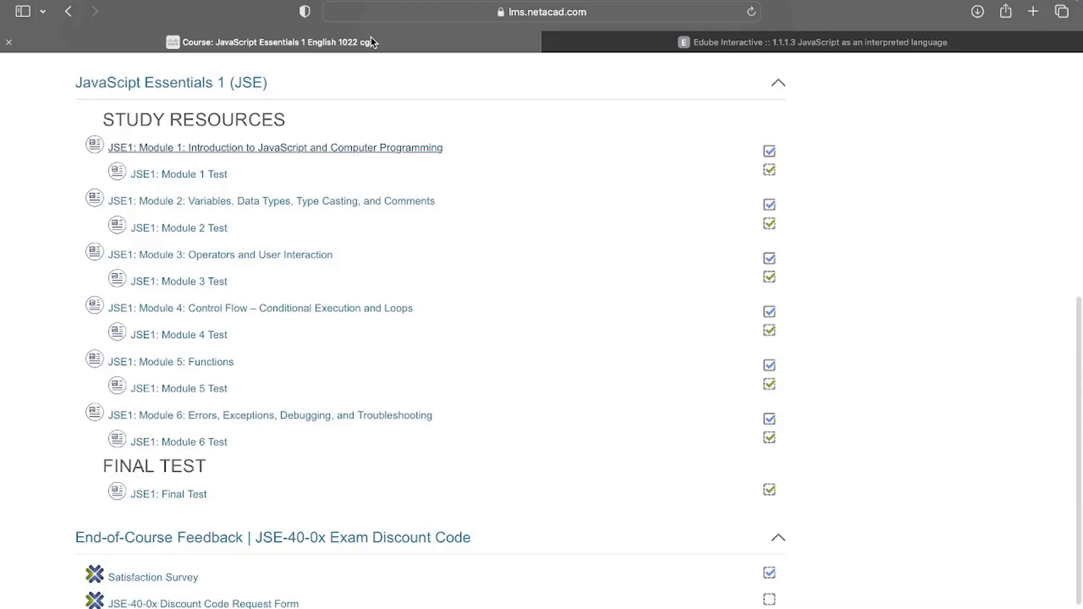
scroll(358, 312, down, 3)
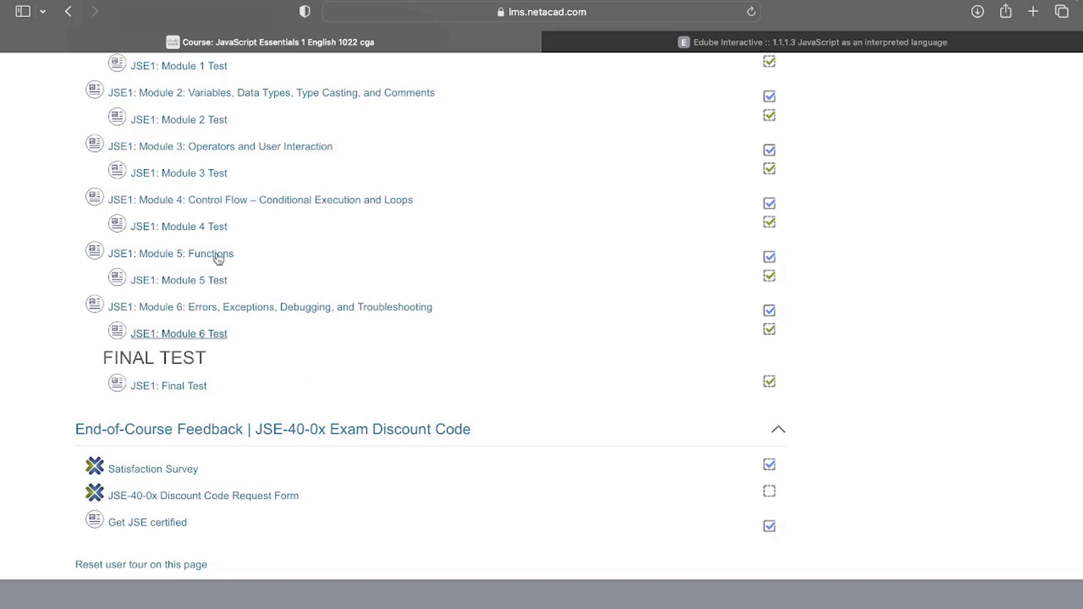
scroll(237, 204, up, 1)
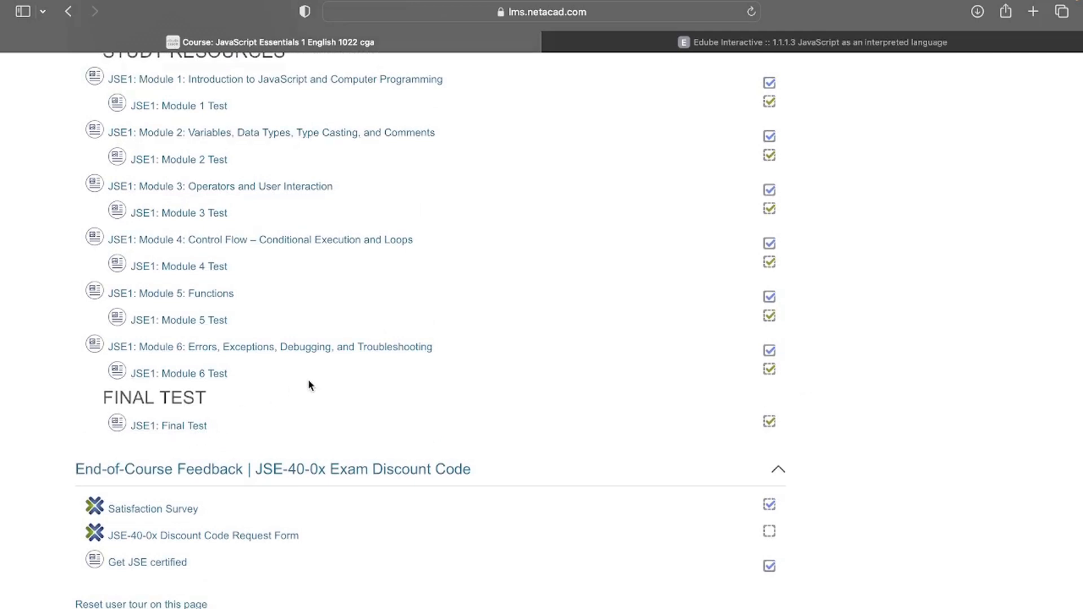
scroll(308, 379, down, 2)
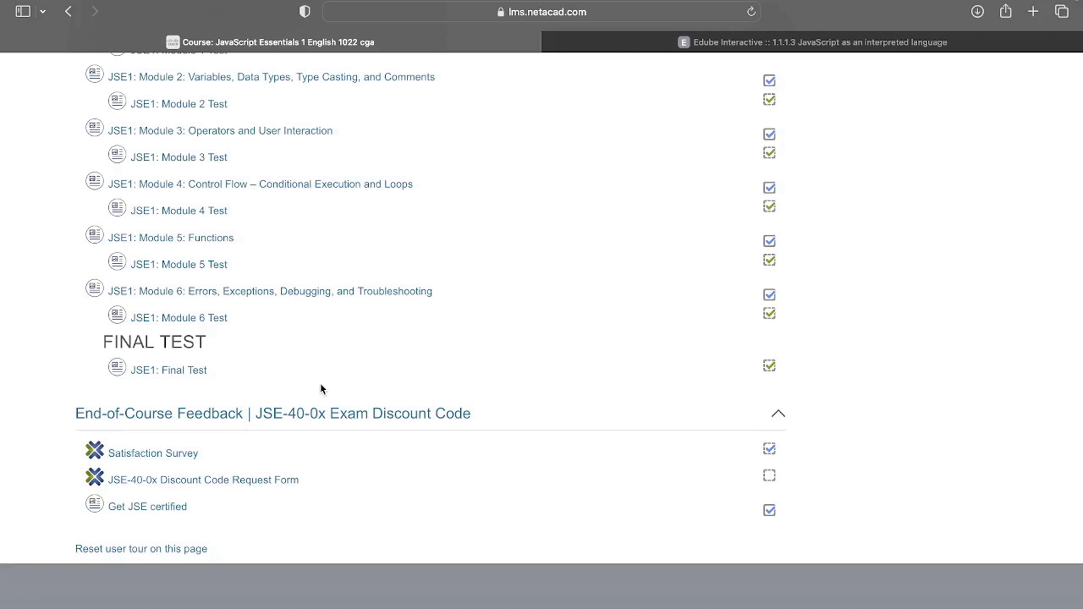
scroll(320, 383, up, 2)
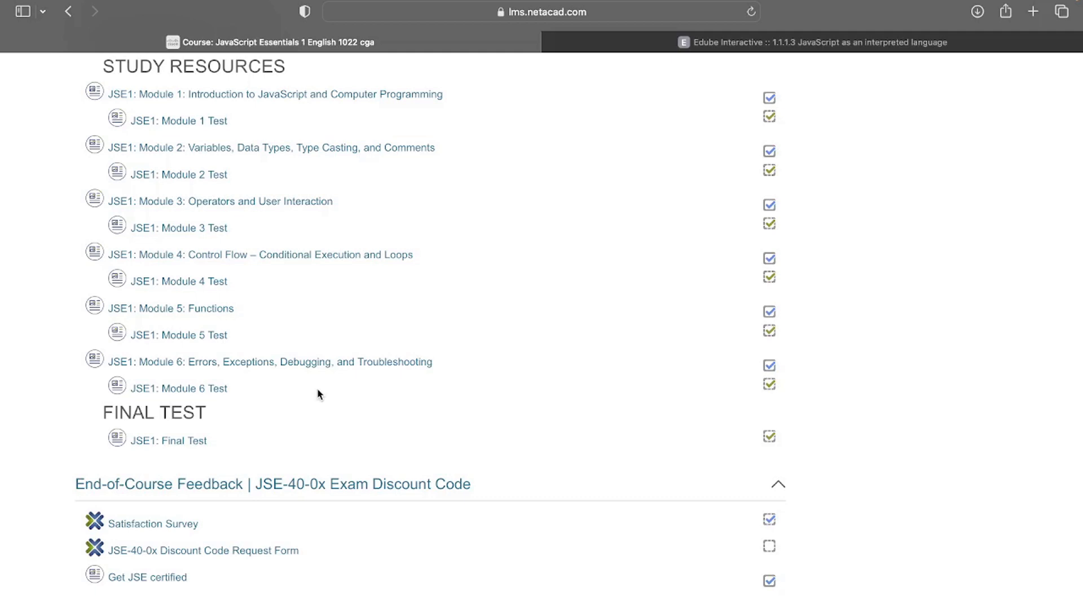
scroll(318, 395, up, 5)
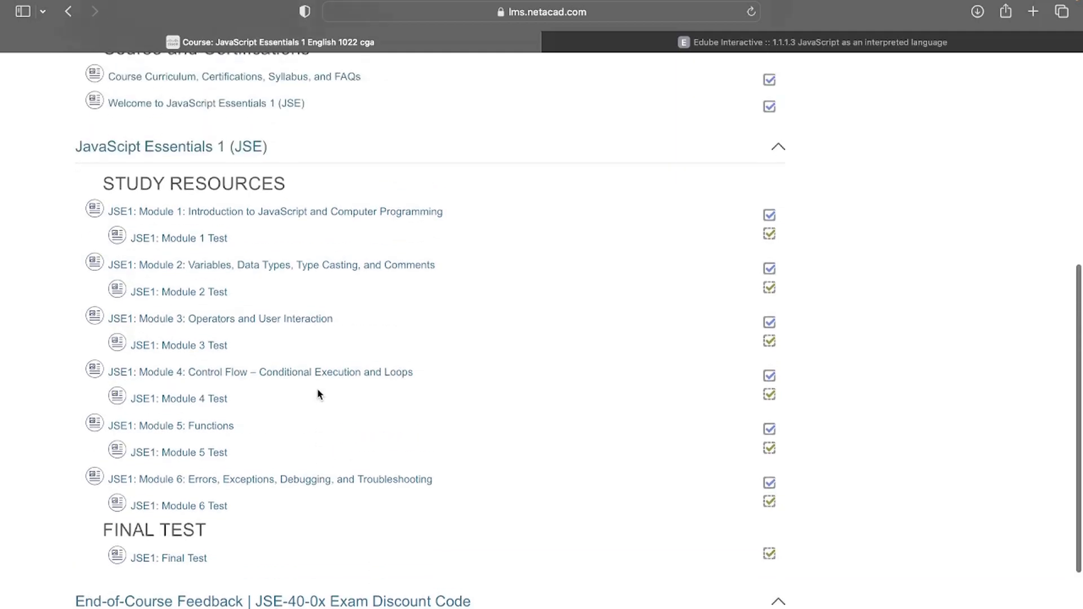
scroll(319, 394, up, 6)
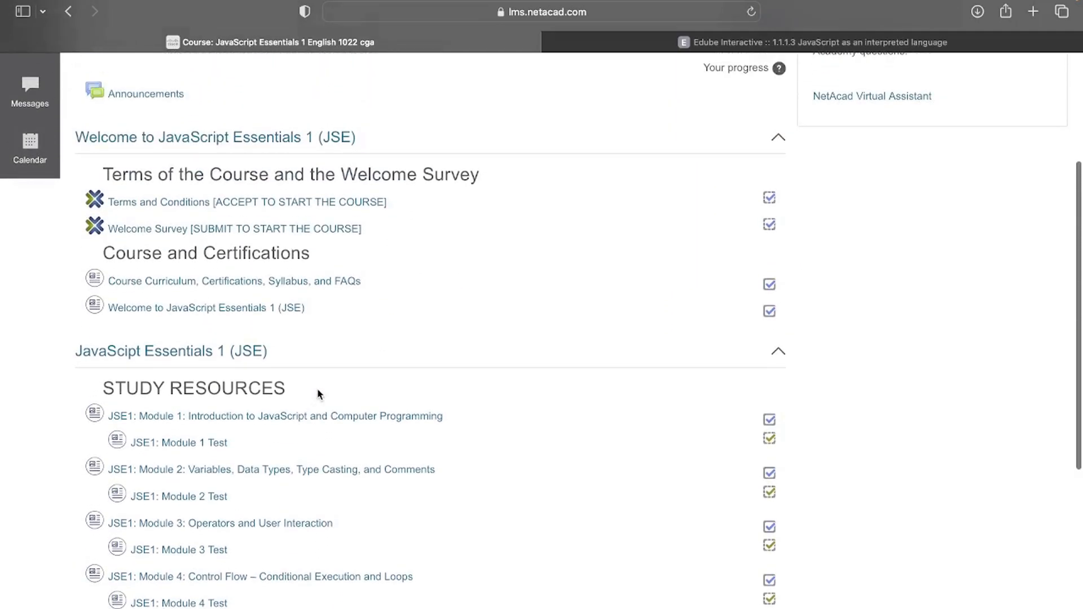
scroll(318, 394, up, 6)
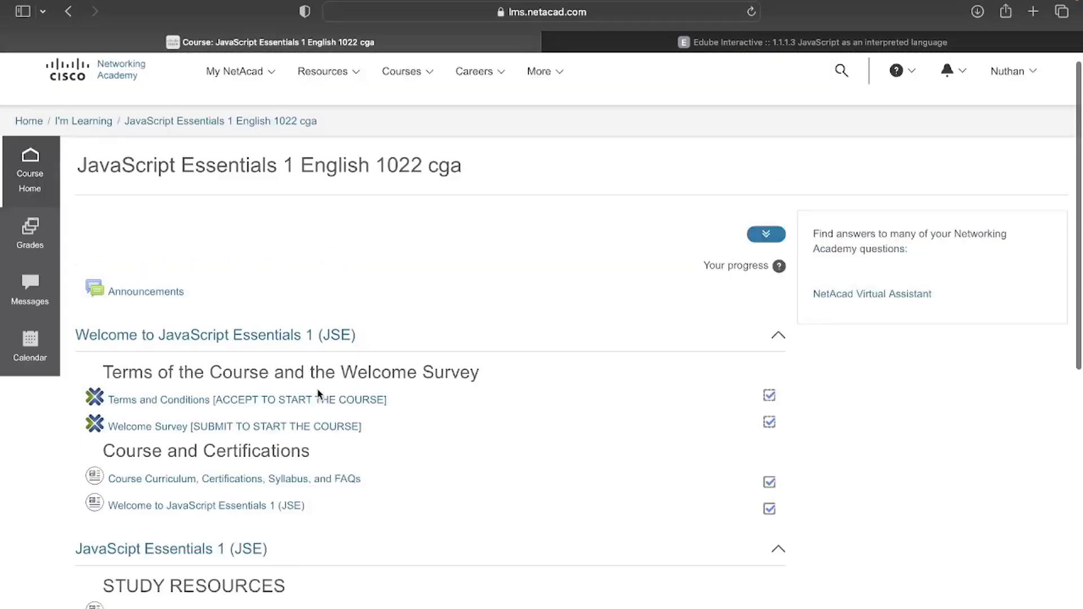